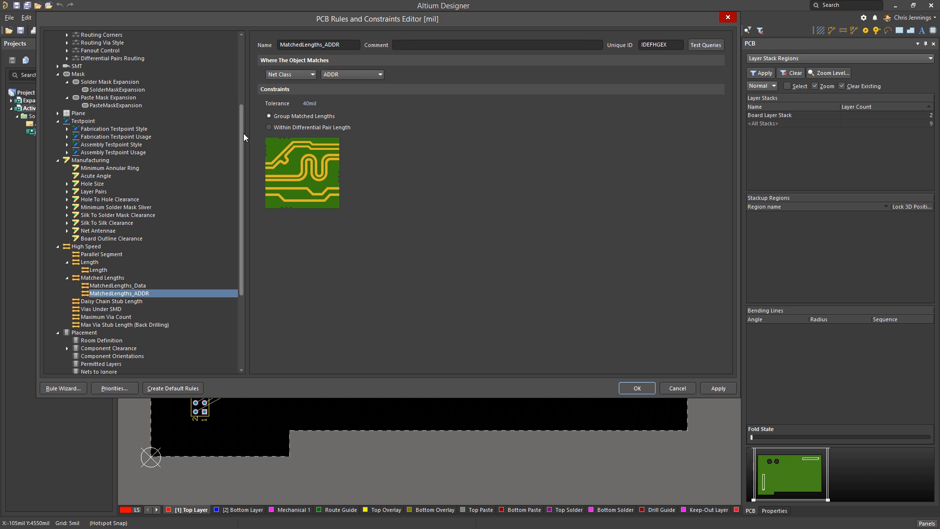
- Accept the PCB rules with the matched-length rule for ADDR selected and open the PCB ActiveRoute settings
scroll(591, 320, "down", 1)
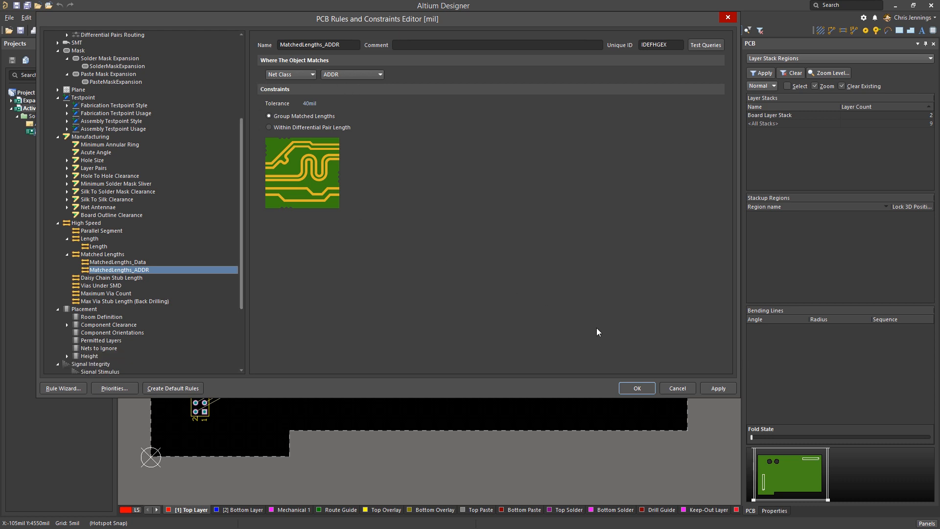
left_click(637, 388)
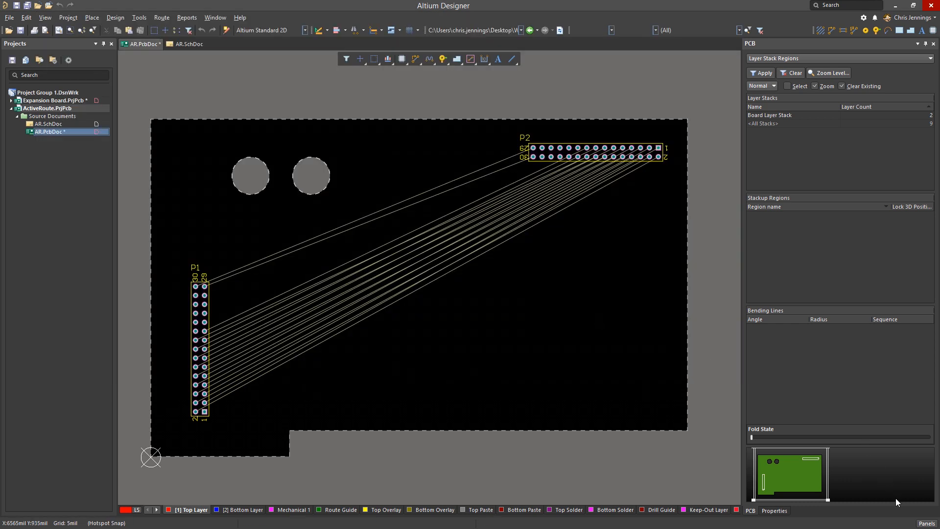
left_click(926, 524)
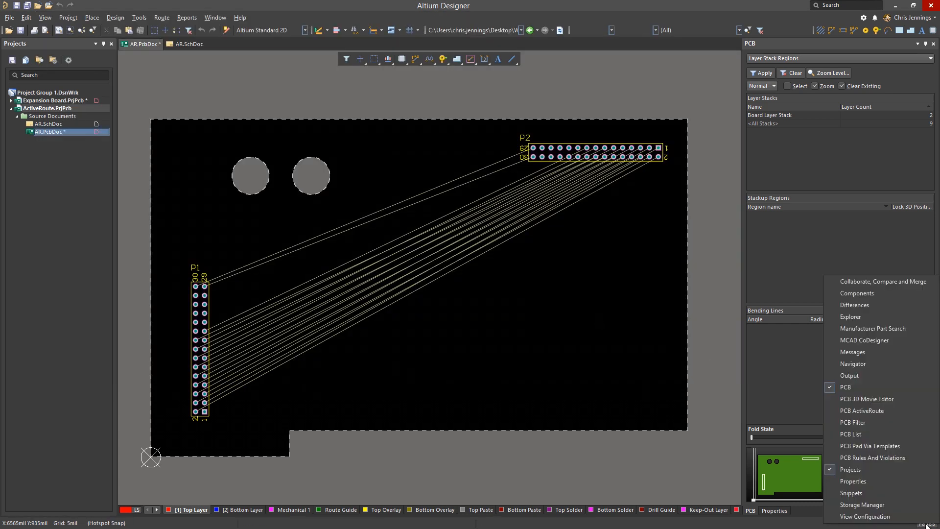
left_click(862, 410)
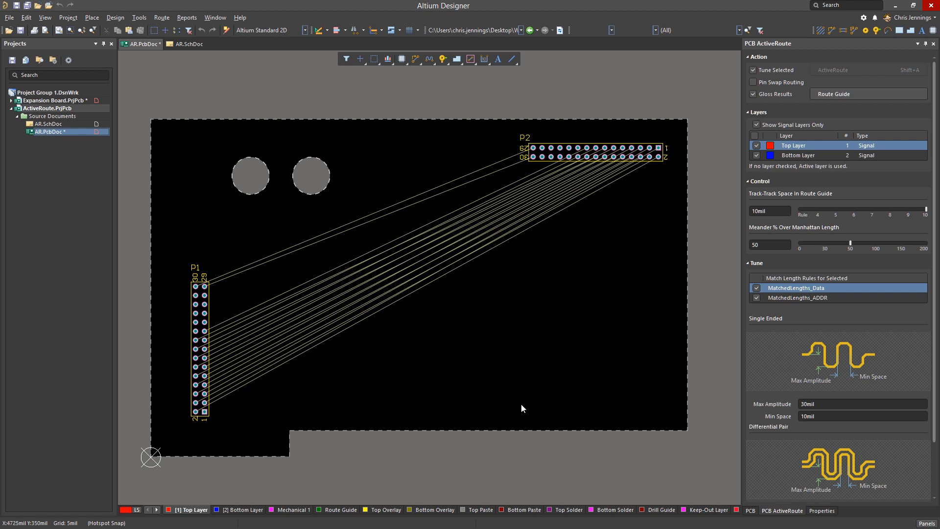
- Select the dense bundle of connections between P1 and P2 and ActiveRoute it on both layers with Tune Selected enabled
left_click_drag(388, 337, 300, 281)
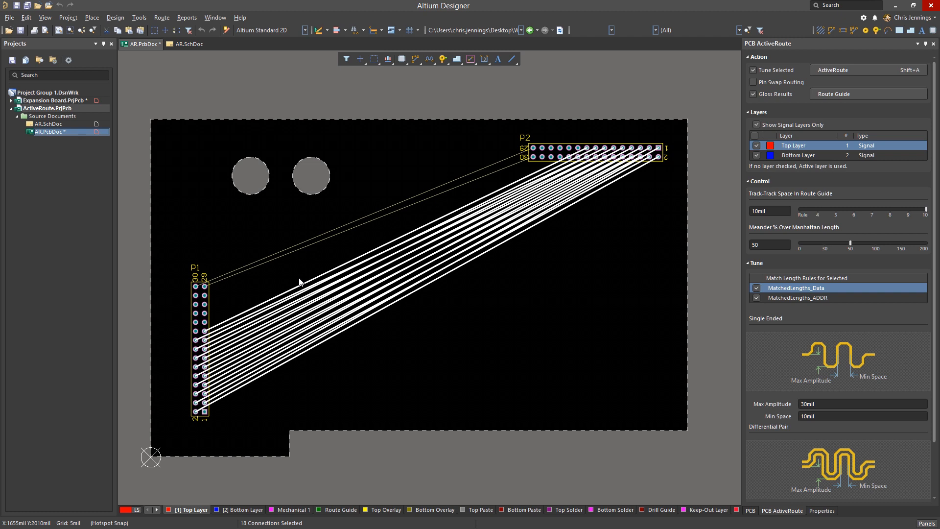
left_click(766, 69)
left_click(766, 69)
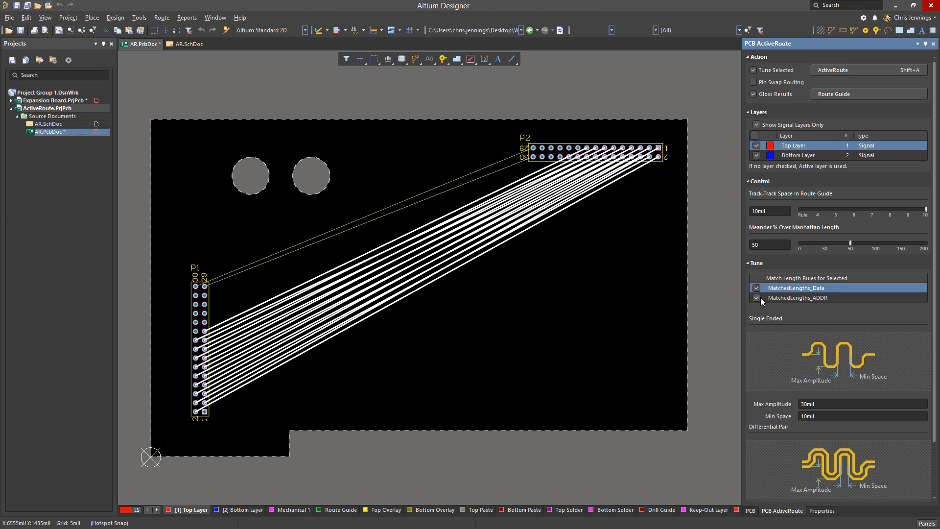
left_click(757, 155)
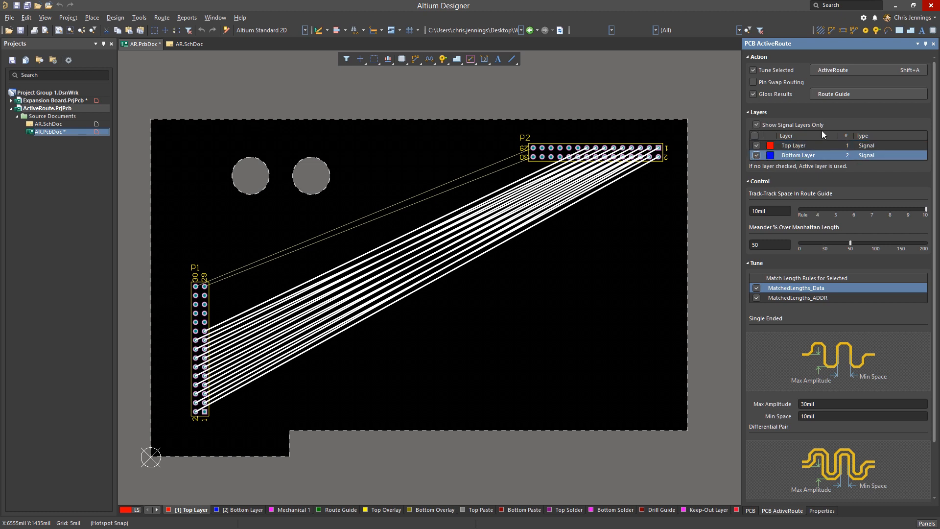
left_click(833, 71)
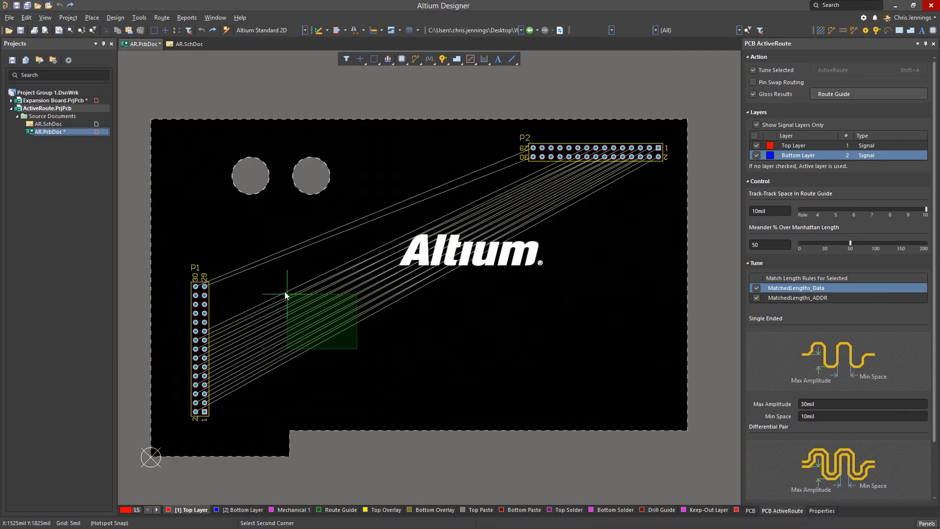
- Draw a route guide about 170 mil wide from P1 across the board to below P2 for the dense connection bundle and ActiveRoute it
left_click_drag(284, 291, 274, 284)
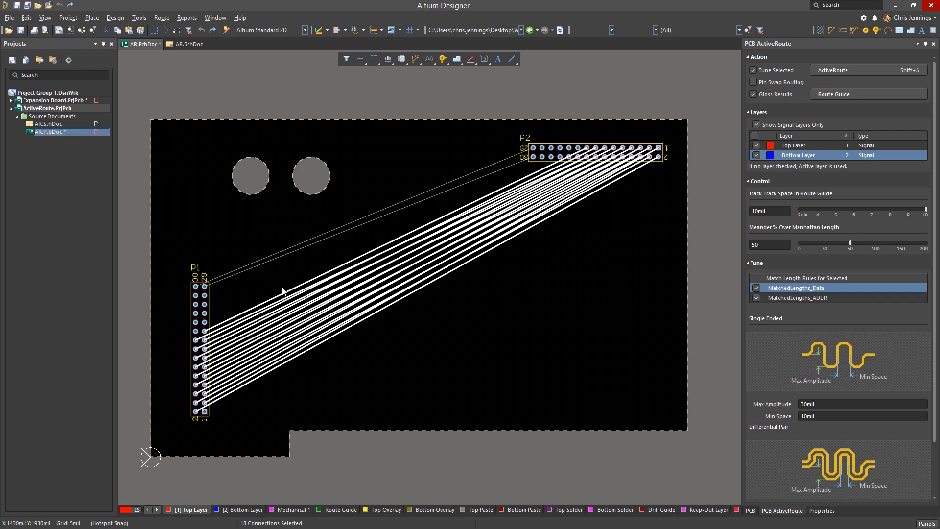
left_click(827, 93)
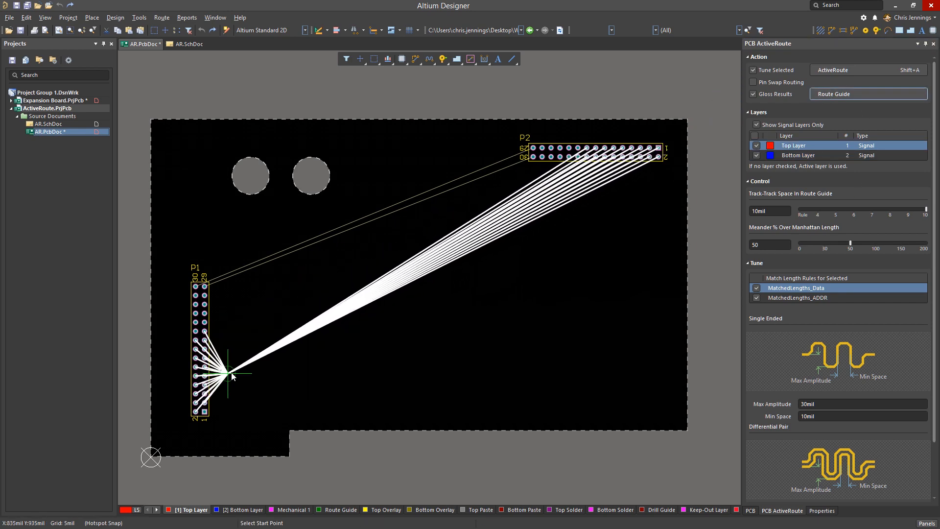
left_click(239, 362)
left_click(248, 302)
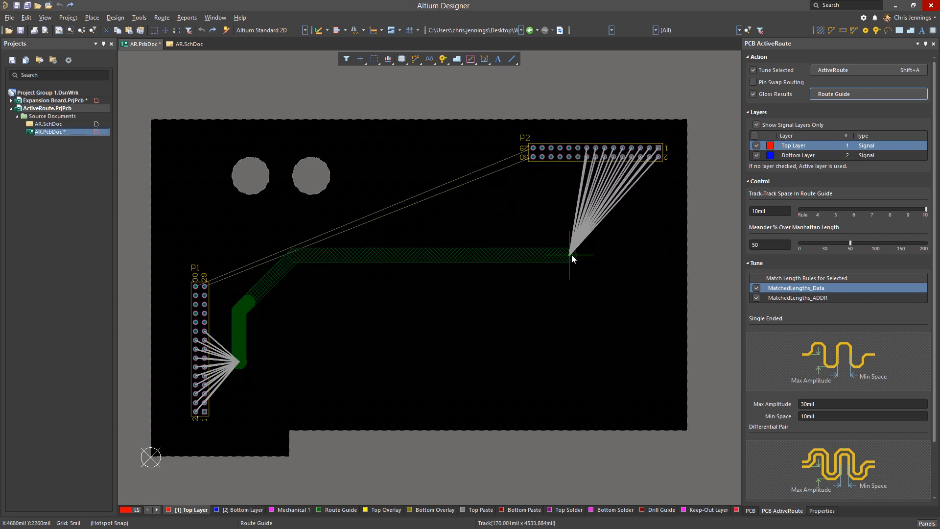
left_click(582, 249)
right_click(582, 249)
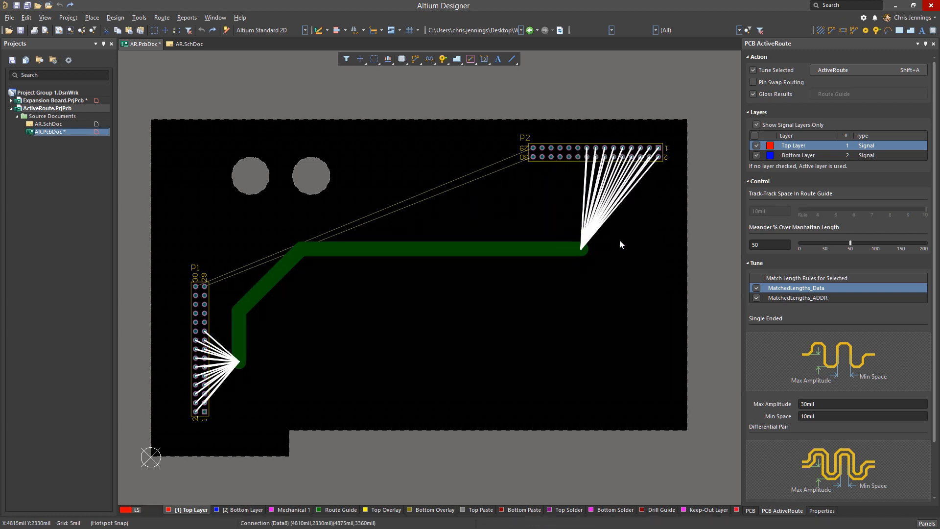
left_click(844, 70)
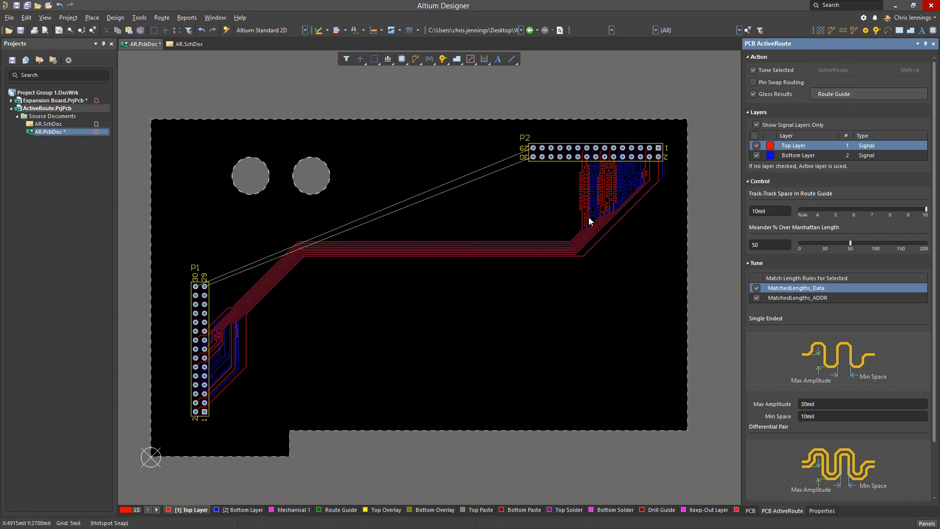
- Draw a route guide for the two remaining P1-P2 connections above and around the two round cutouts, and ActiveRoute them
left_click_drag(451, 206, 408, 175)
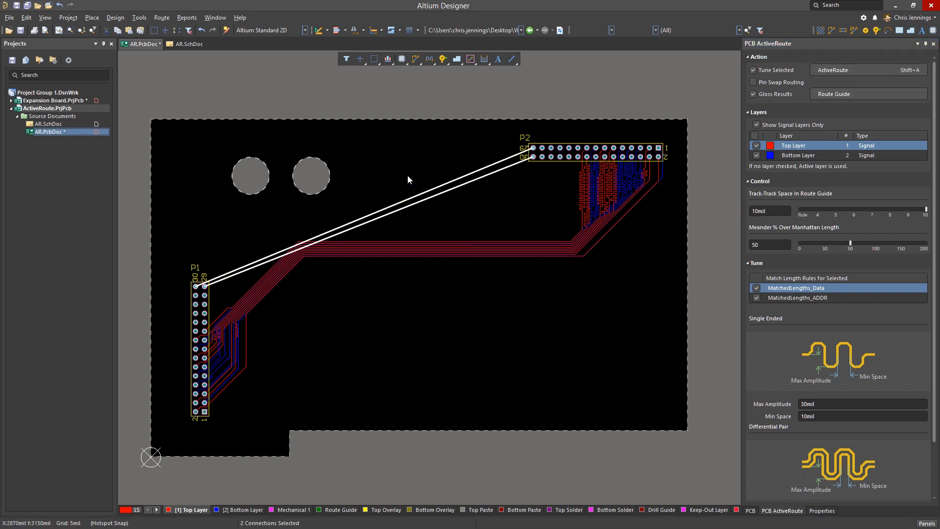
left_click(832, 94)
left_click(186, 168)
left_click(186, 139)
left_click(328, 133)
left_click(363, 187)
left_click(424, 165)
right_click(424, 165)
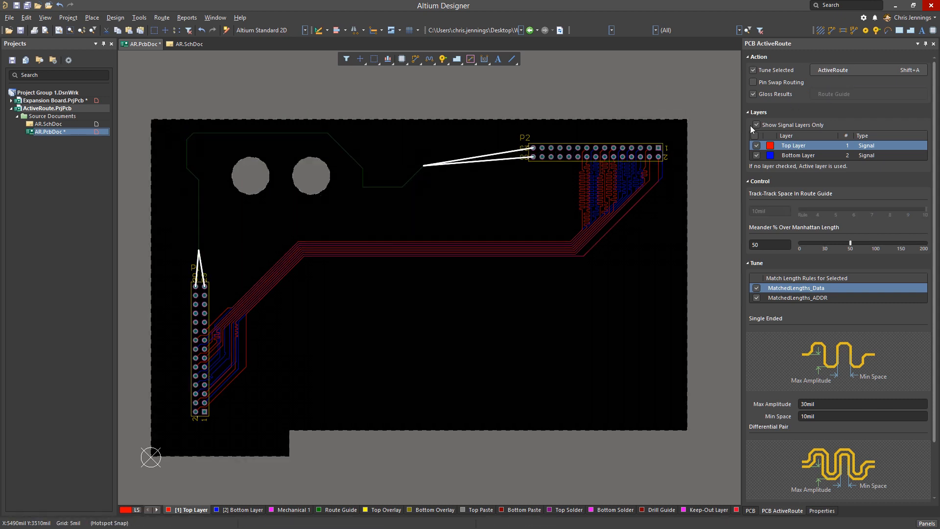
left_click(857, 69)
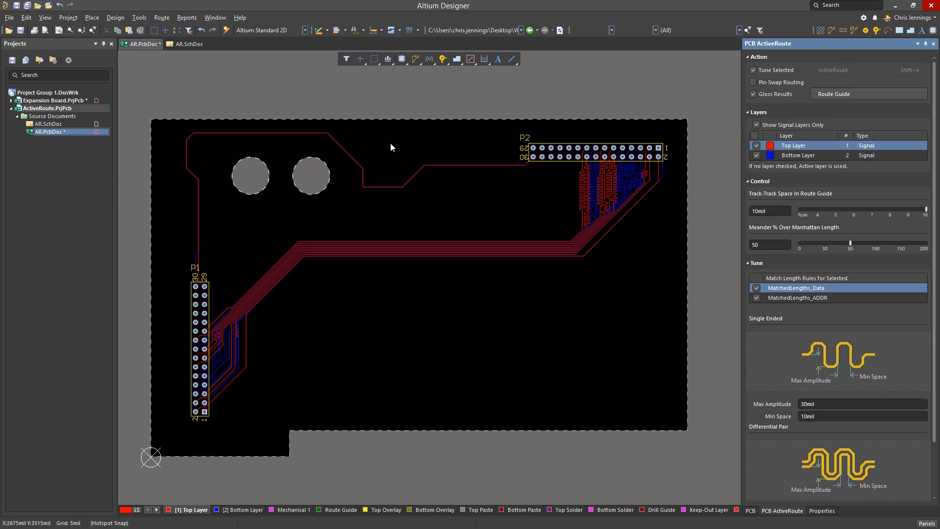
- Select the complete routes that pass around the two round cutouts and gloss them
left_click(387, 186)
key("Tab")
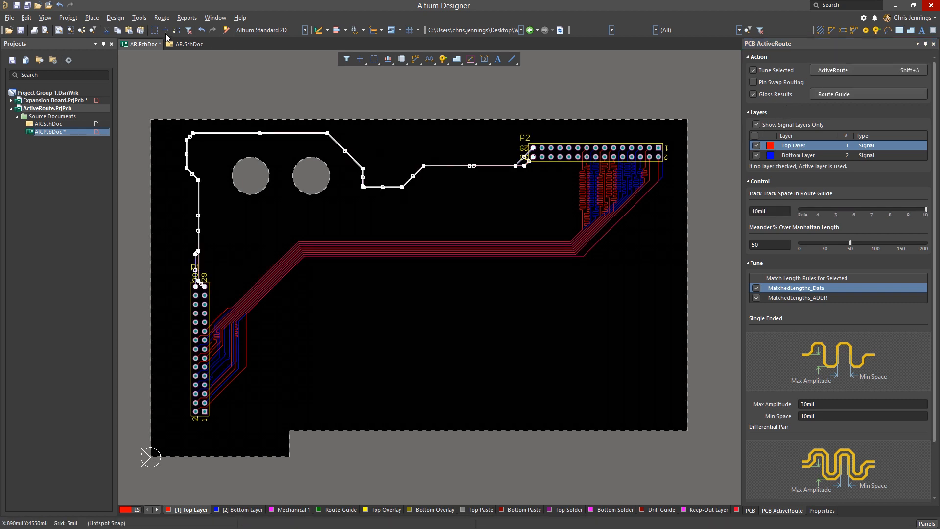
left_click(162, 17)
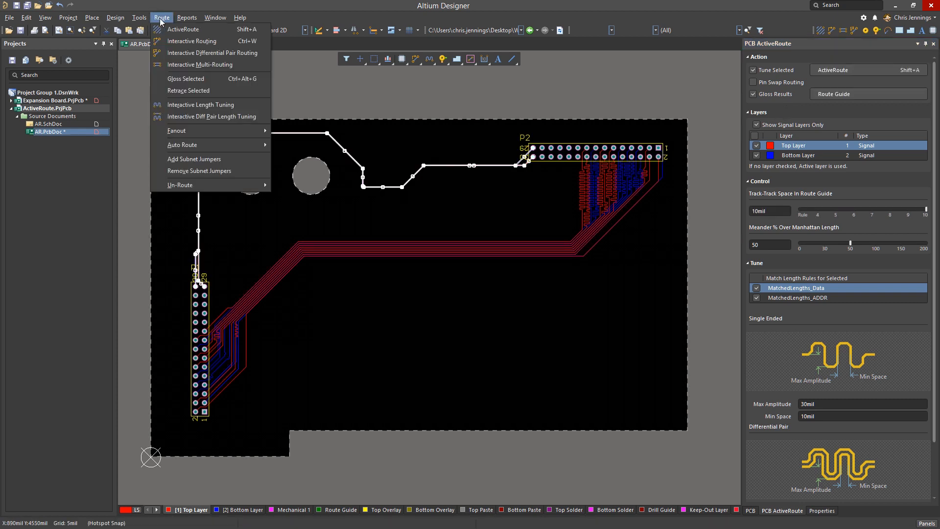
left_click(187, 81)
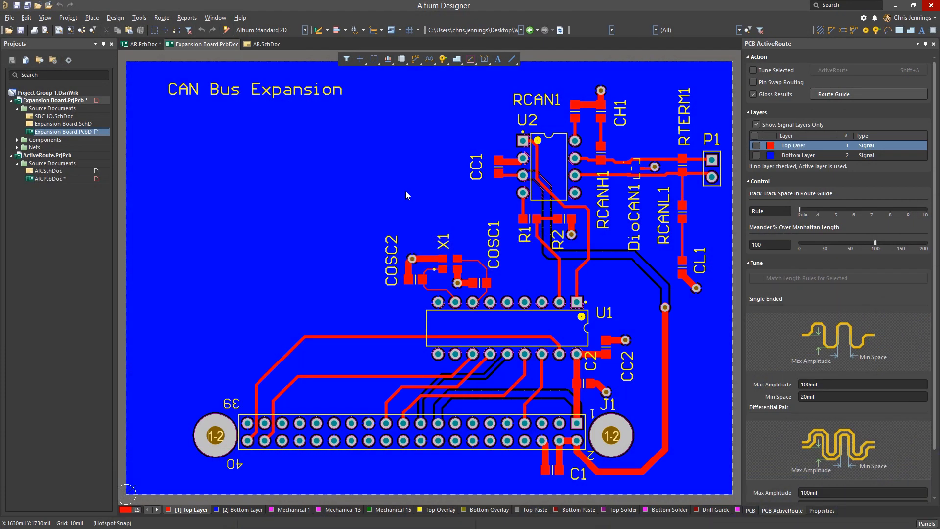
- Open the Layer Stack Manager for the Expansion Board and view the material choices for the Top Layer
left_click(111, 19)
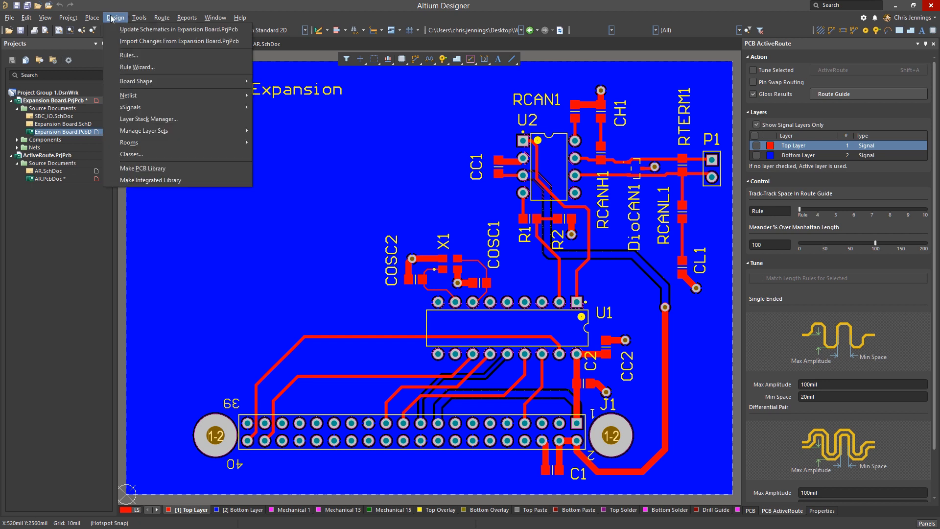
left_click(146, 122)
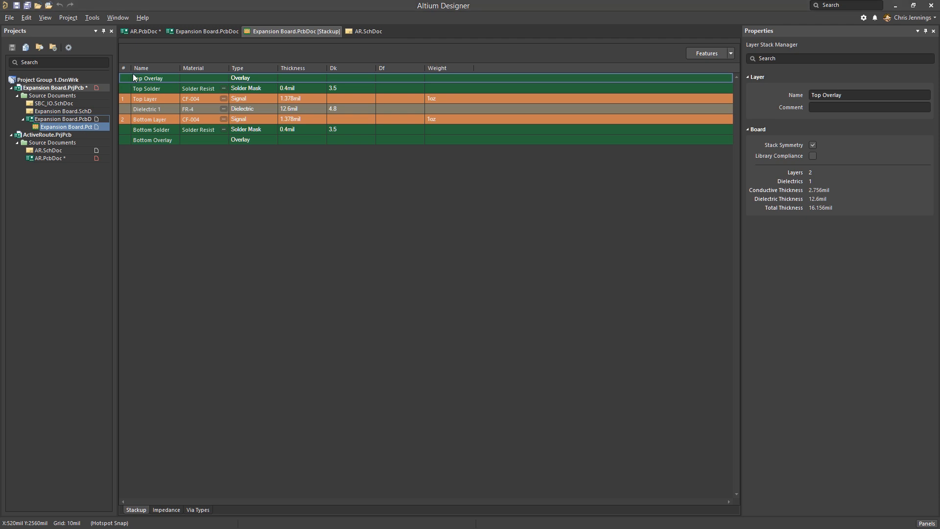
left_click(150, 99)
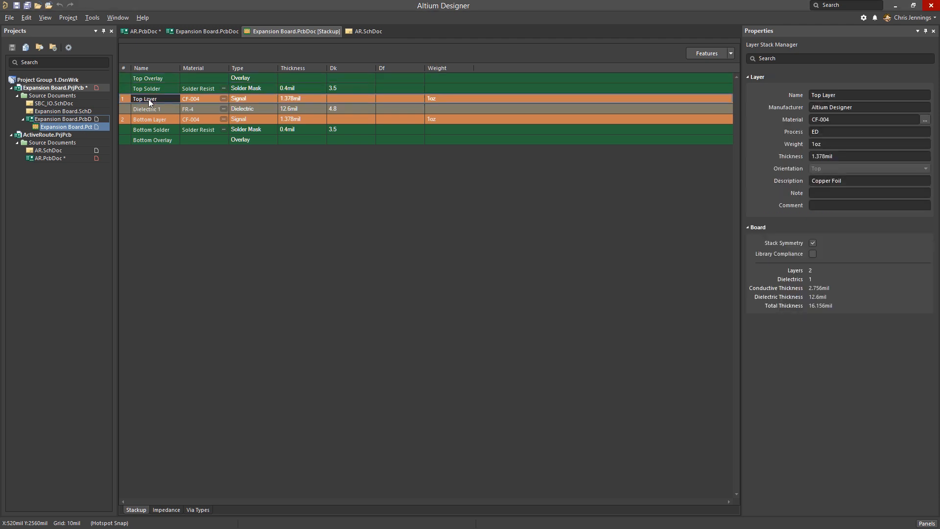
left_click(925, 120)
left_click(639, 399)
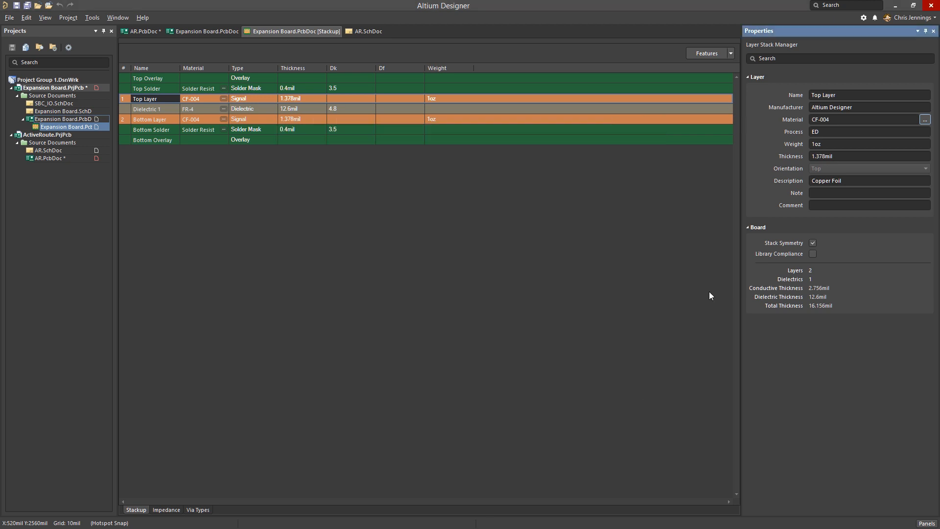
- Switch the board's Stack Symmetry option off and back on
left_click(813, 244)
left_click(814, 243)
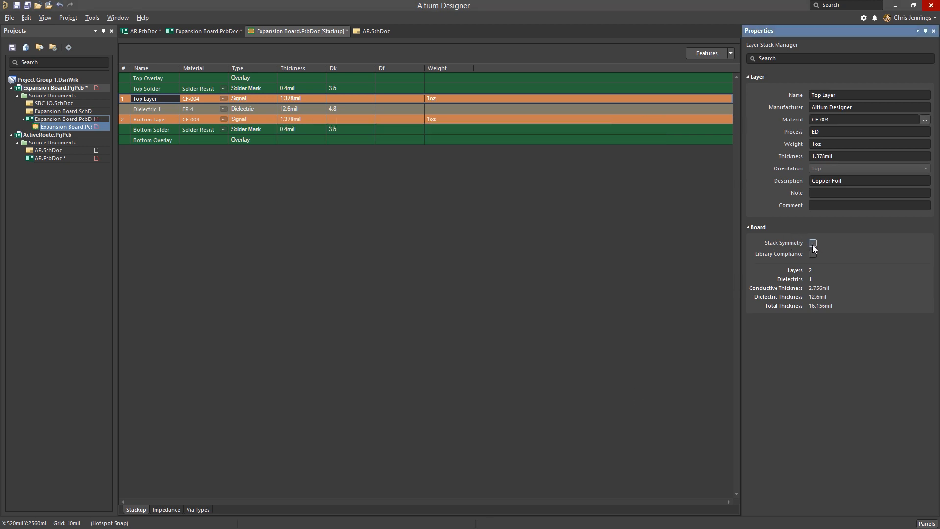
left_click(812, 243)
- Insert a signal layer below the Top Layer with stack symmetry on, and select the new inner layers to inspect their properties
right_click(151, 99)
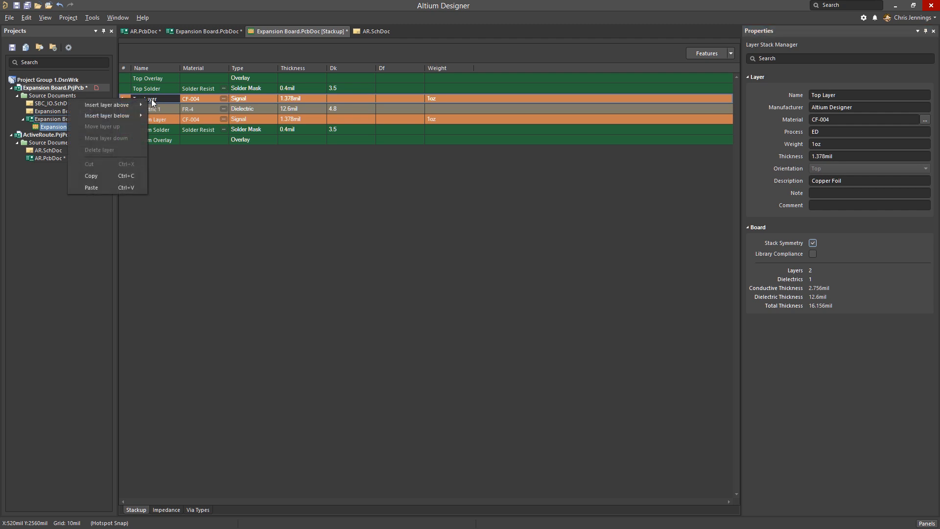
mouse_move(140, 117)
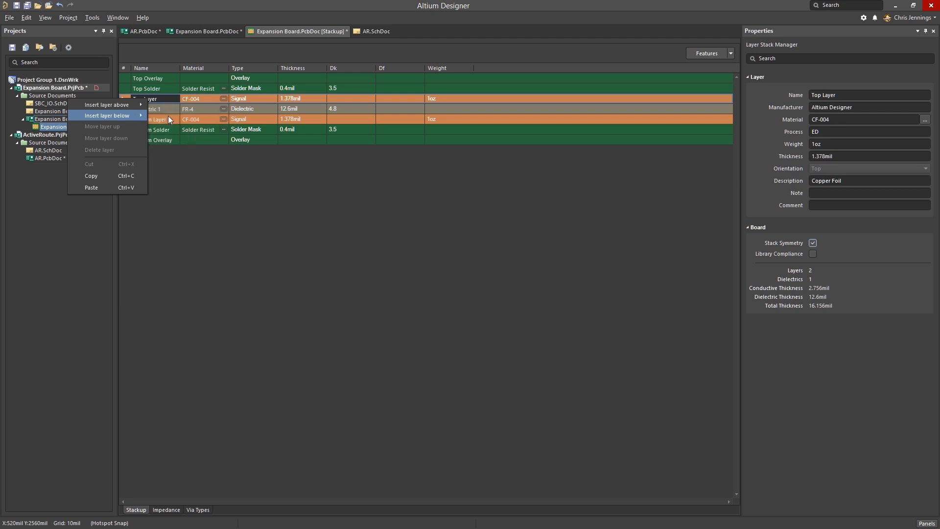
left_click(169, 116)
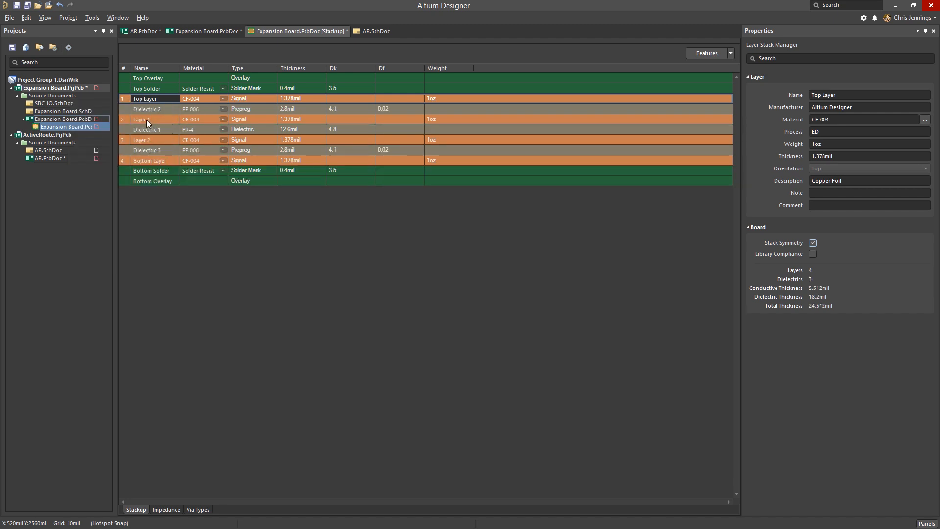
left_click(146, 119)
left_click(149, 139)
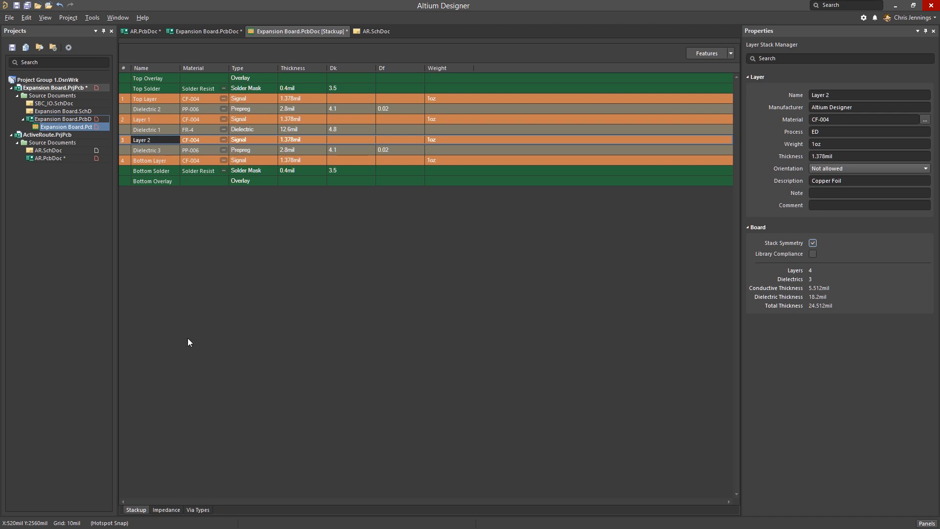
- Add a blind via type from Top Layer to Layer 1 and mirror it to the other side of the stack
left_click(198, 509)
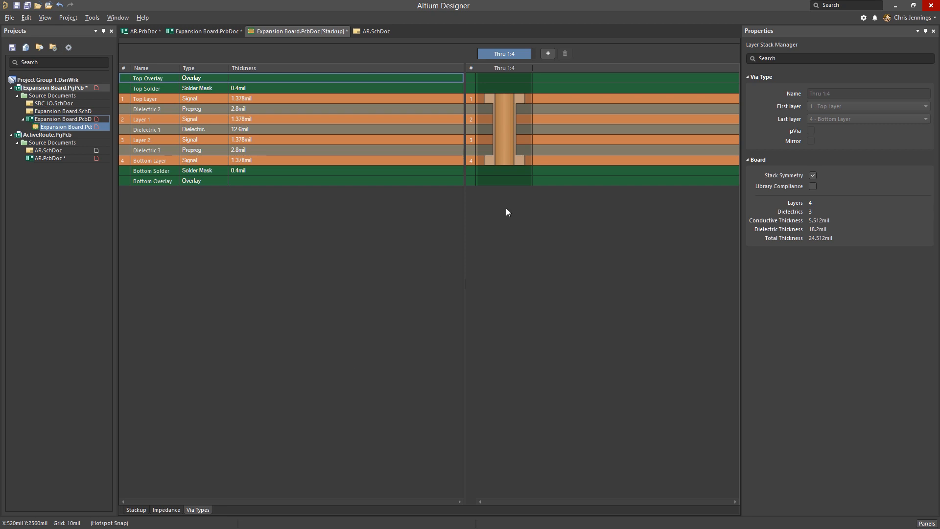
left_click(548, 53)
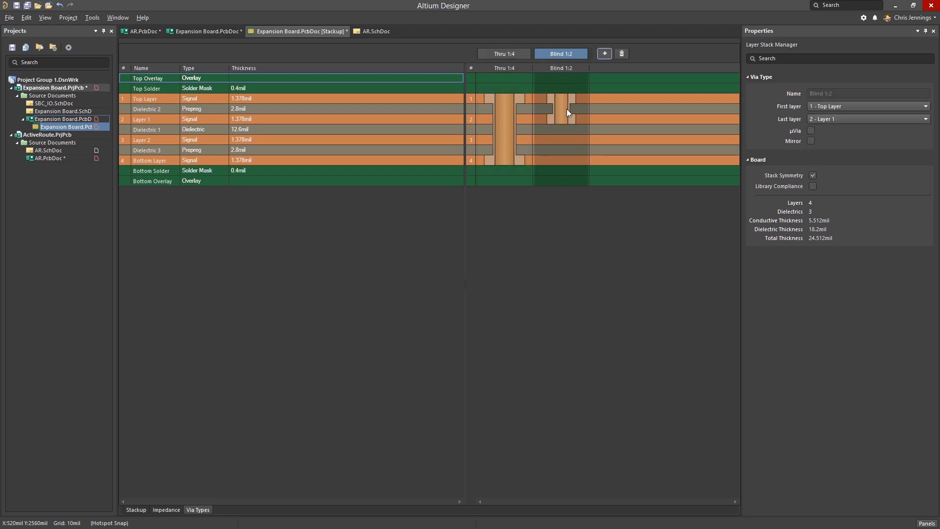
left_click(811, 141)
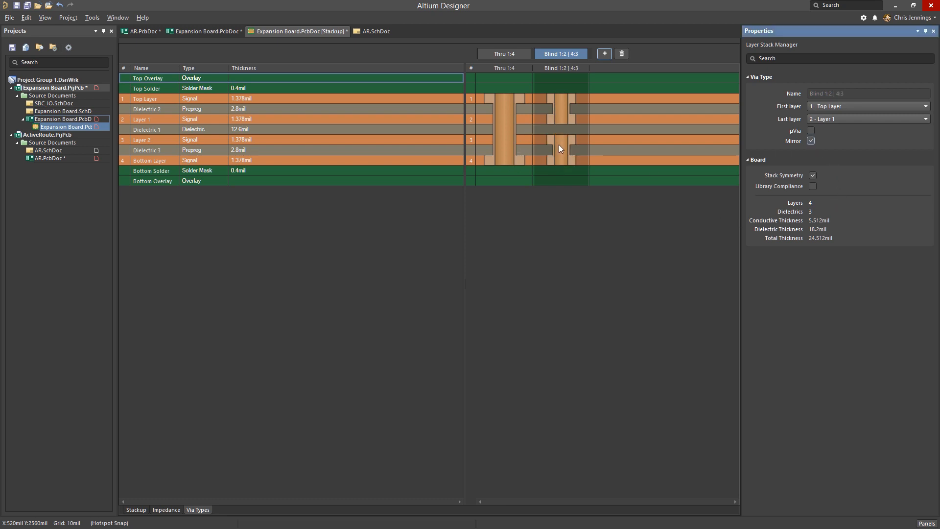
- Add another via type from Top Layer to Layer 1, make it a µVia and mirror it
left_click(606, 55)
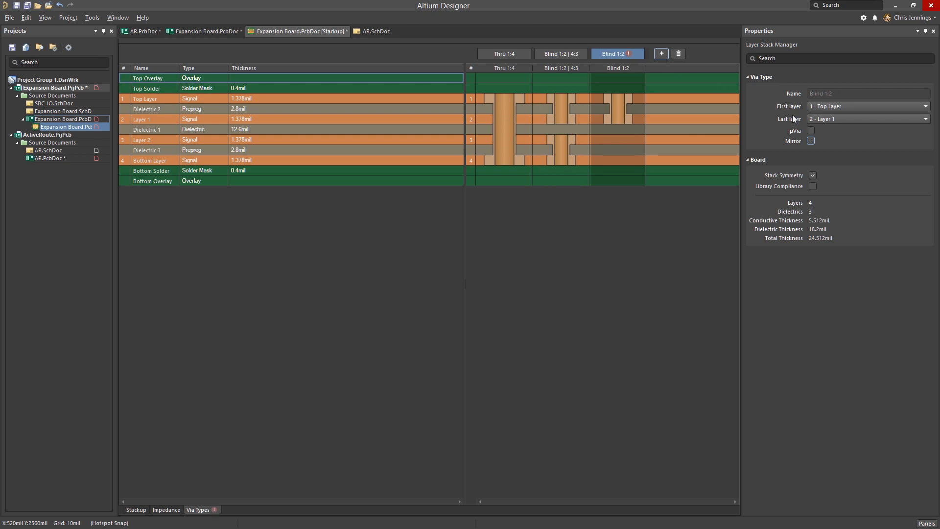
left_click(811, 130)
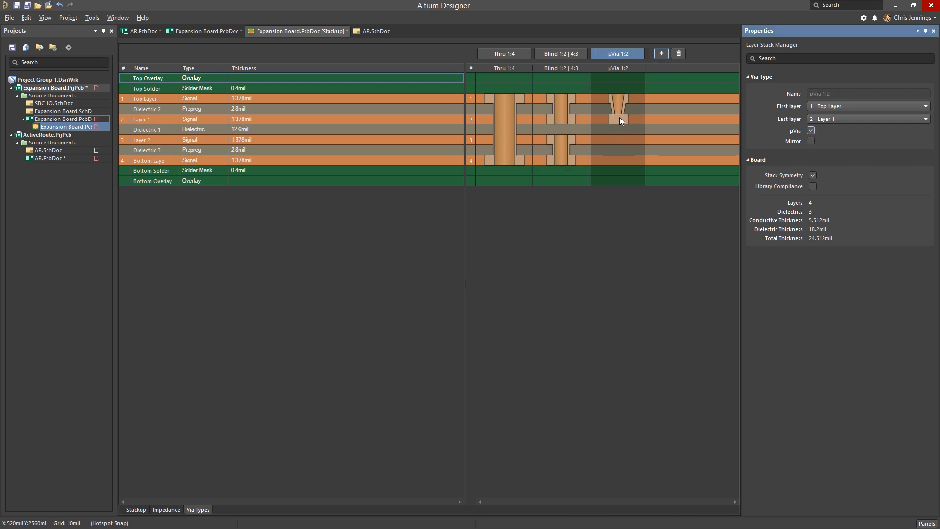
left_click(810, 140)
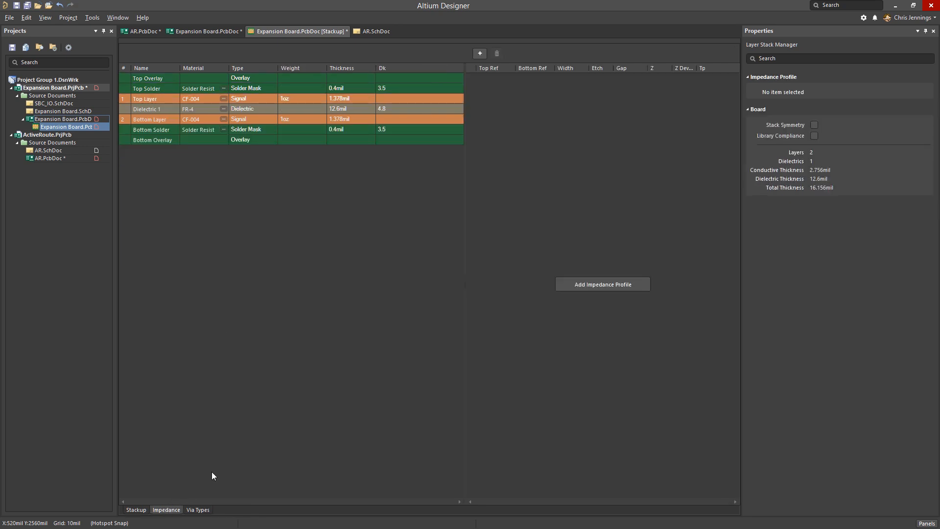
- Add a Single impedance profile to the two-layer board stack
left_click(606, 283)
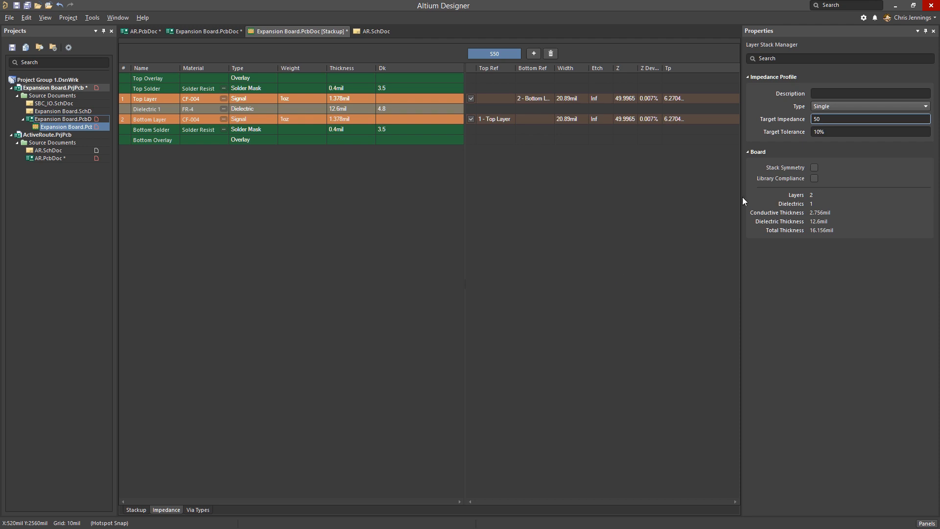
- Set the existing Single impedance profile's target impedance to 45 and add a second Single profile with a target of 50
left_click(840, 118)
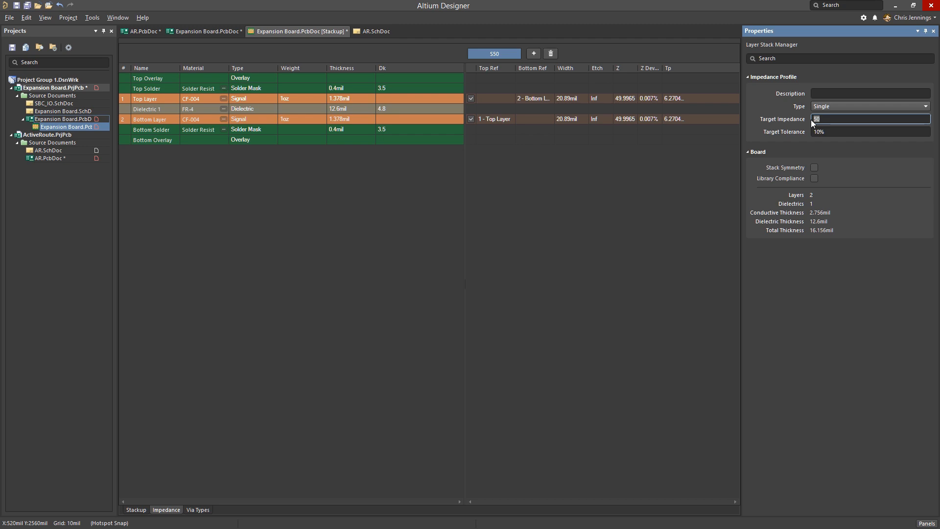
type("45")
key("Return")
left_click(533, 52)
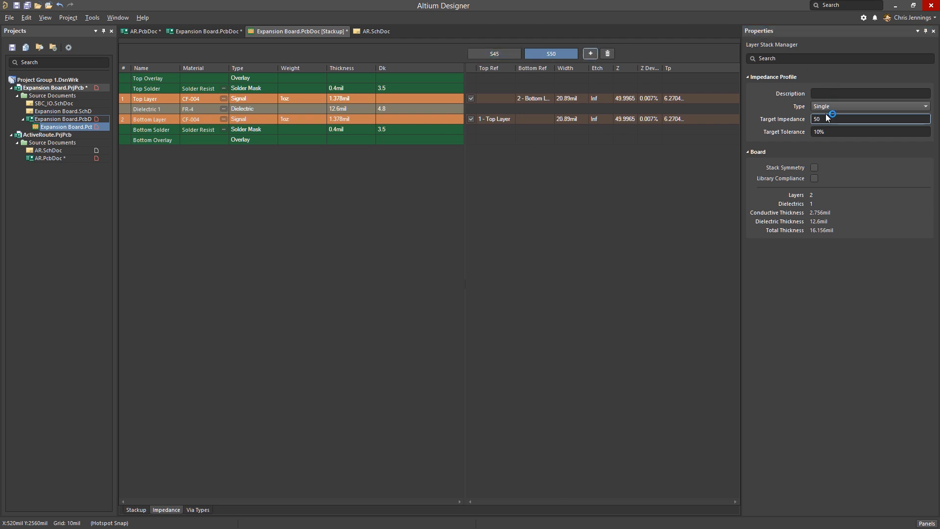
left_click(838, 132)
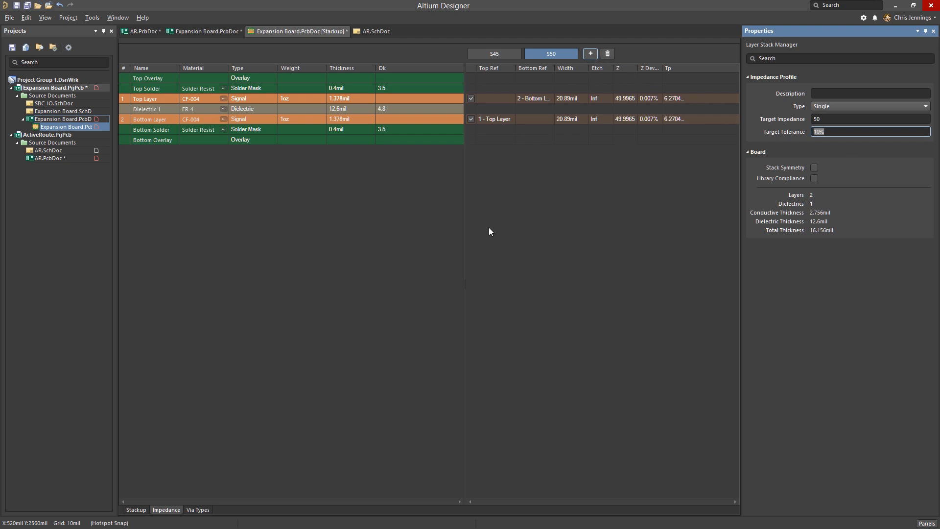
- In the Expansion Board PCB document's design rules, create a new routing width rule named Width_50
double_click(50, 123)
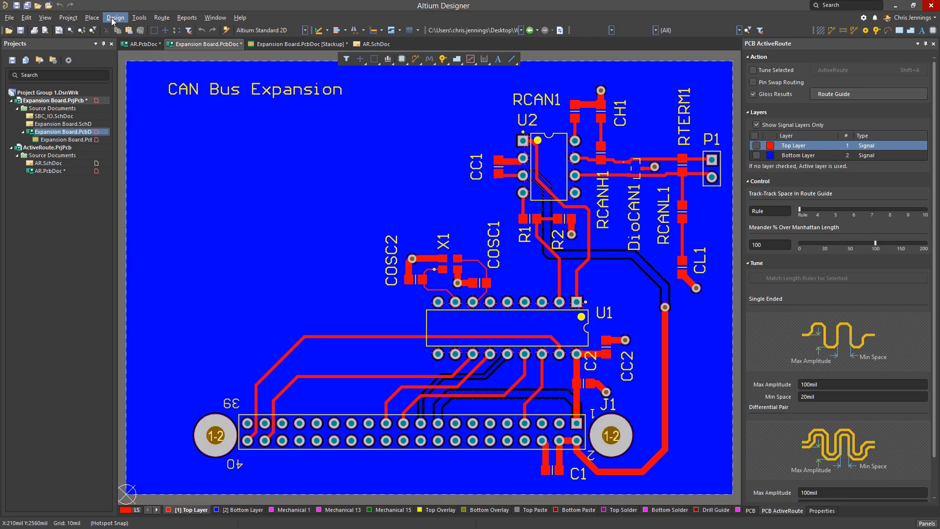
left_click(115, 17)
left_click(128, 55)
right_click(100, 113)
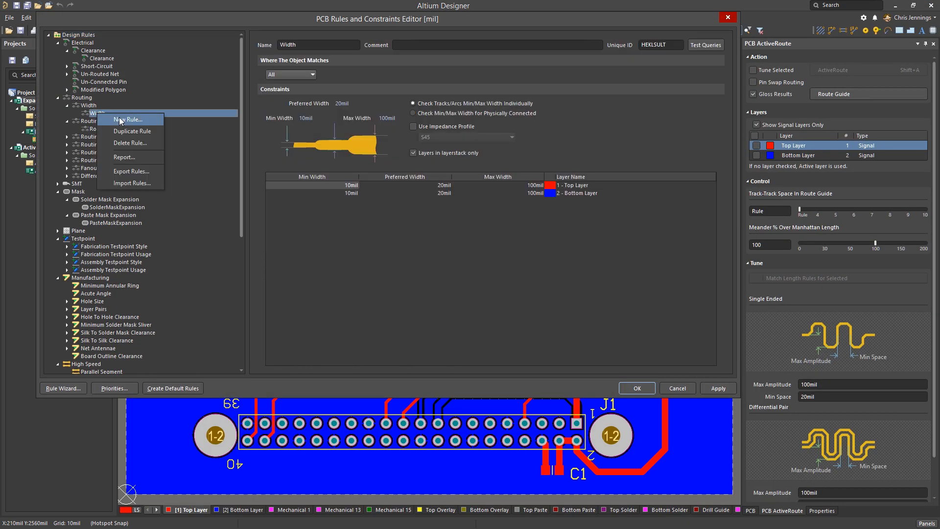
left_click(104, 117)
left_click(104, 114)
double_click(310, 44)
left_click(309, 44)
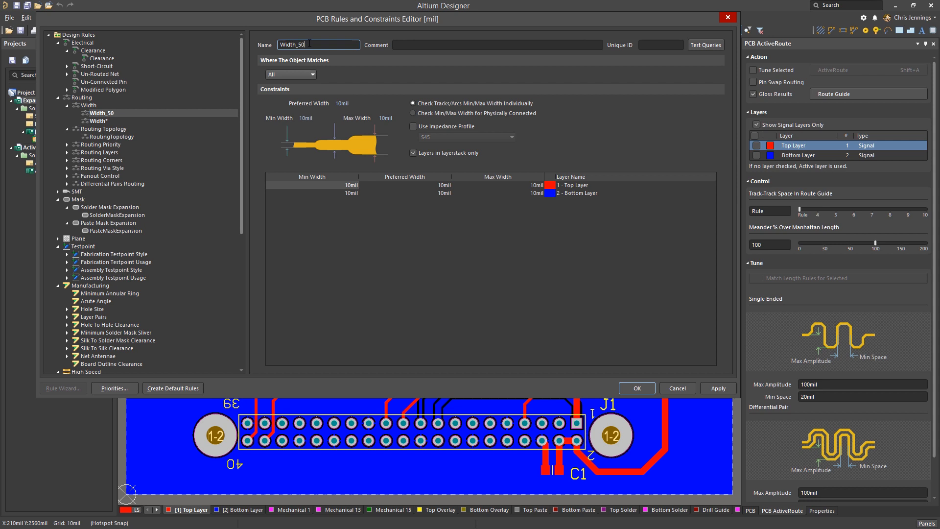
- Scope the Width_50 rule to the net CAN_RXD and make it use an impedance profile
left_click(312, 74)
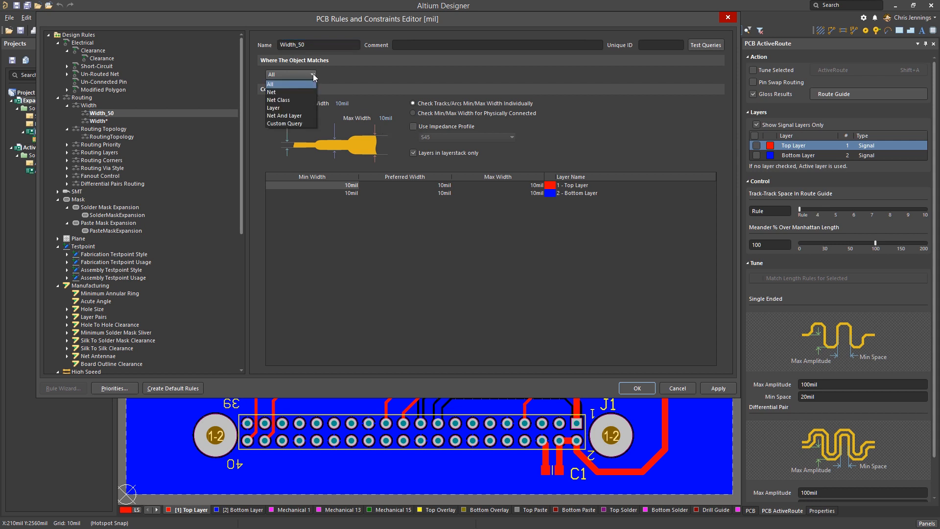
left_click(284, 92)
left_click(380, 74)
left_click(354, 118)
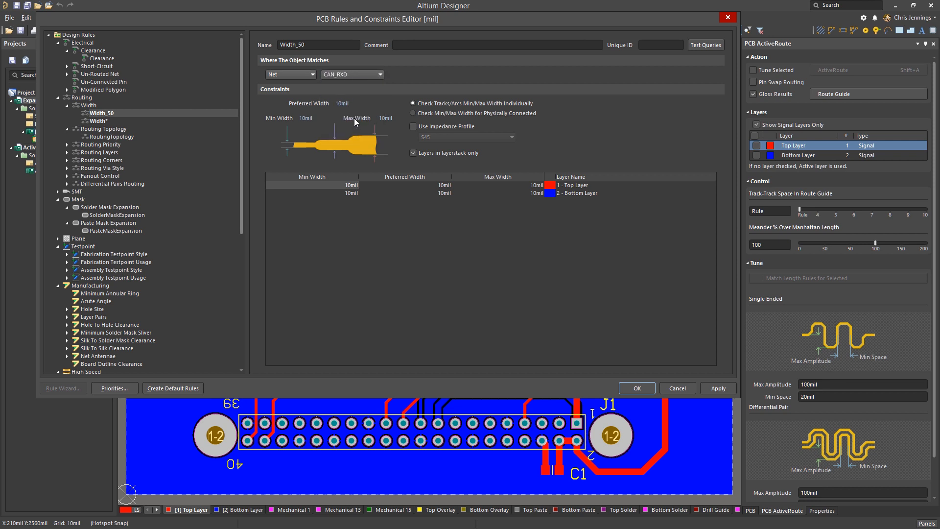
left_click(413, 126)
left_click(511, 137)
left_click(451, 161)
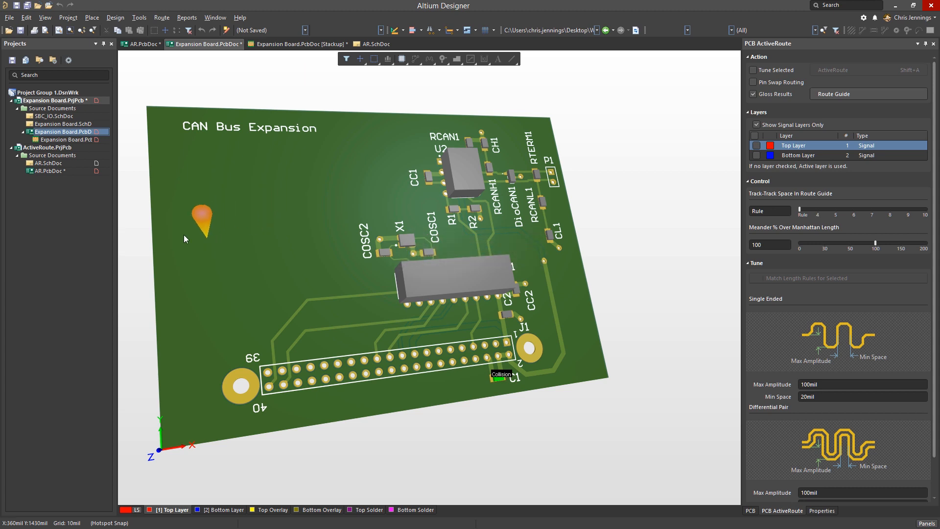
- Export the 3D board as a 3D PDF named Expansion Board.pdf, using the current 3D view color scheme and CAD Optimized light
left_click(9, 19)
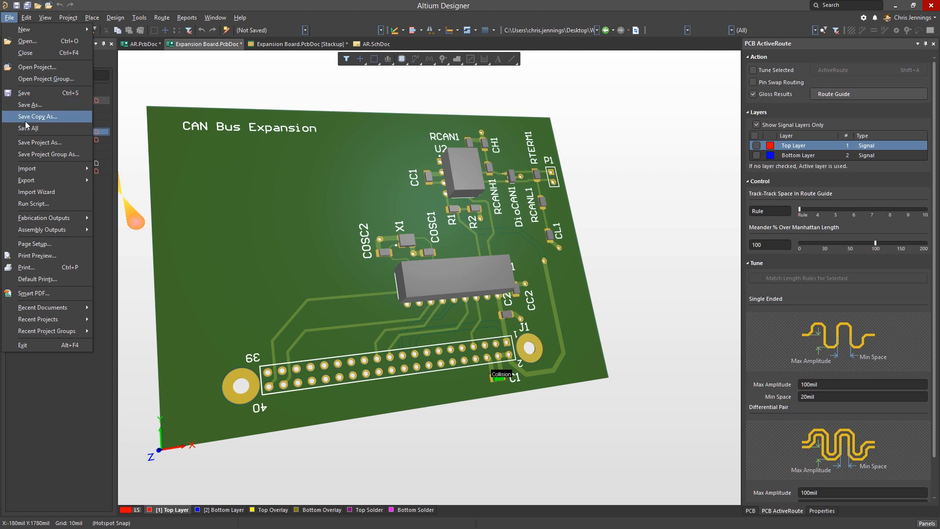
mouse_move(38, 181)
left_click(125, 359)
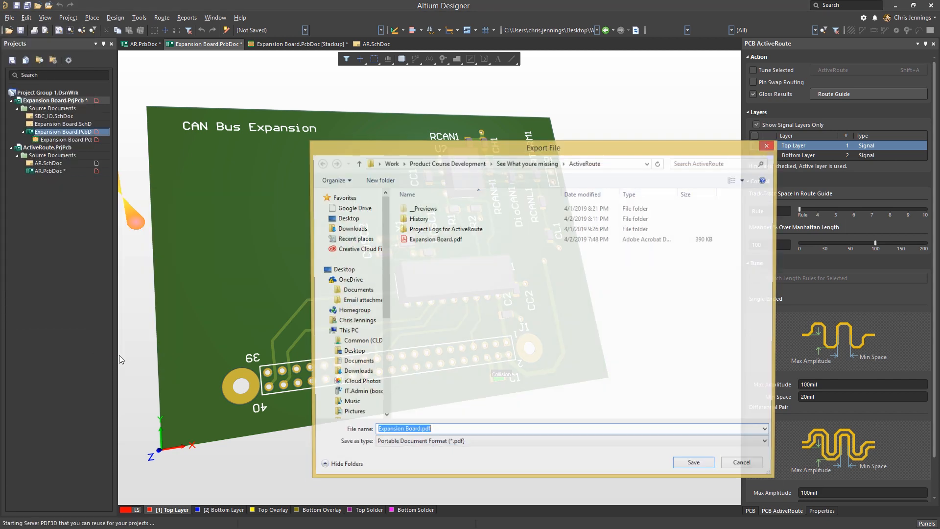
left_click(707, 467)
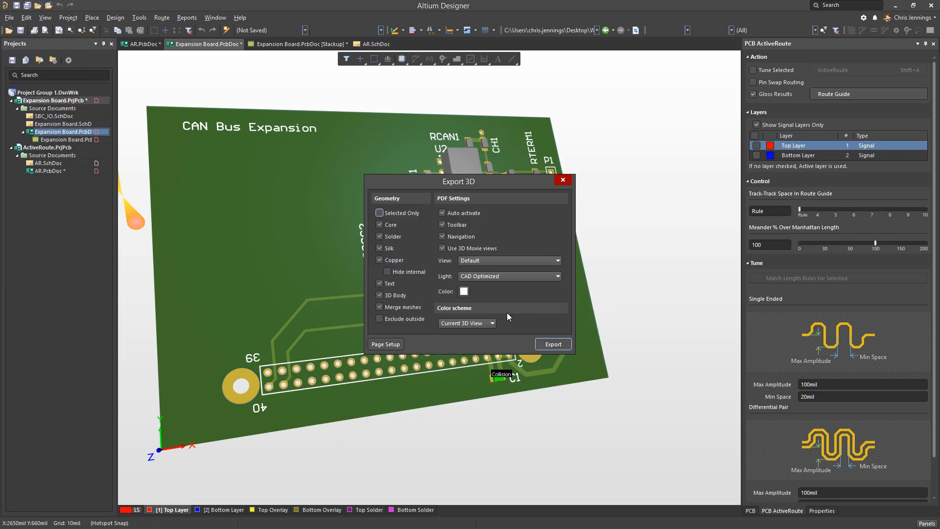
left_click(553, 344)
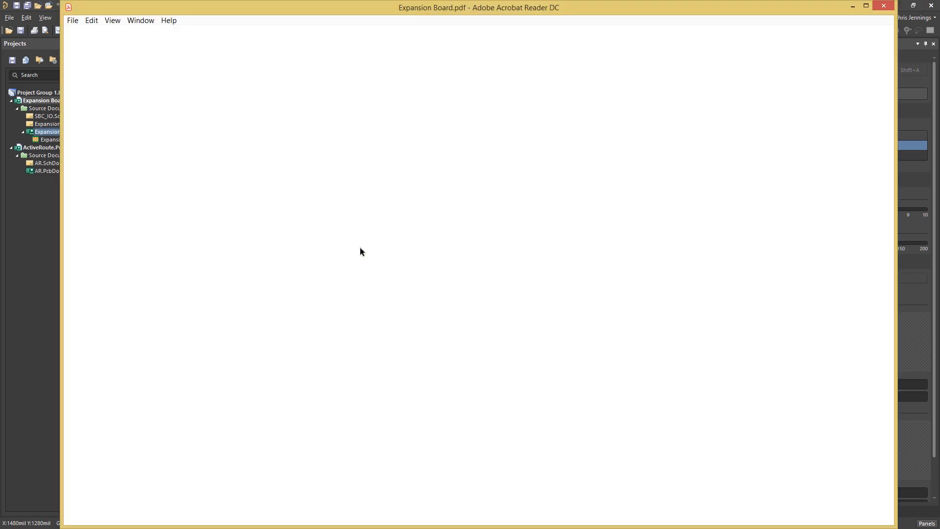
- Examine the board model in the exported 3D PDF by rotating it, and close the PDF without saving
left_click_drag(409, 319, 397, 334)
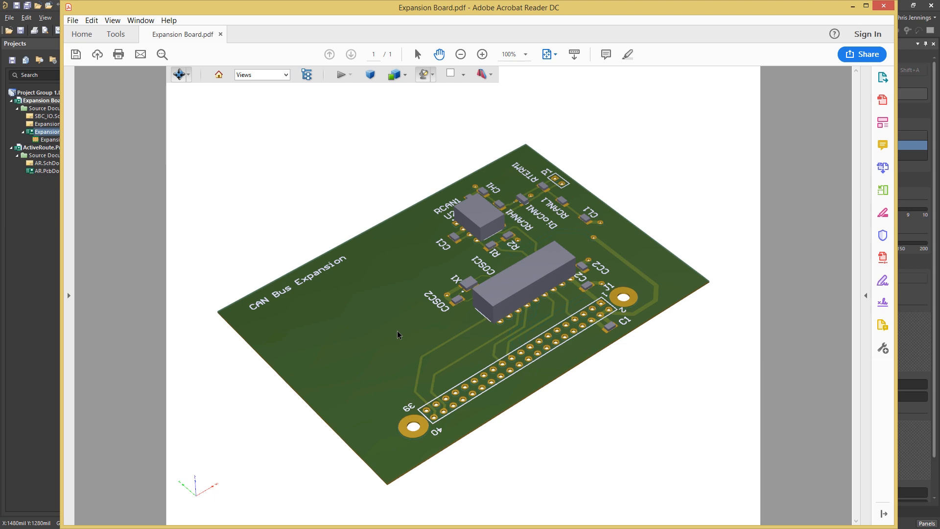
left_click(884, 6)
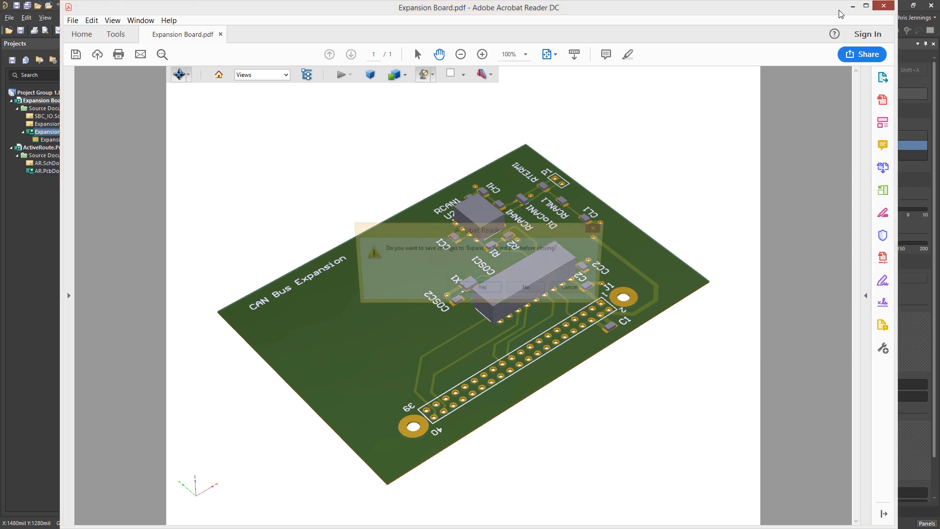
left_click(530, 289)
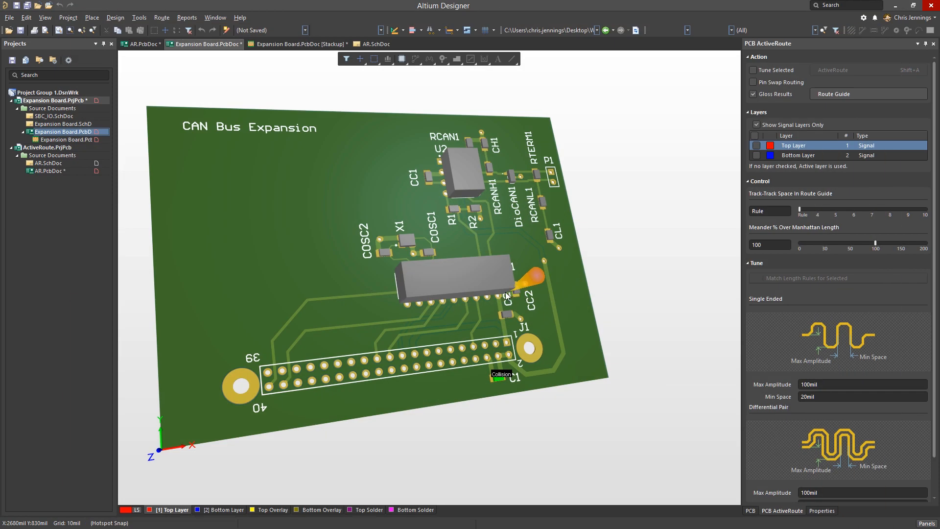
- Return the board to 2D view and add a Draftsman document to the Expansion Board project from the "Assy Drawing - Main views (rect. board 3x1)" template
key("2")
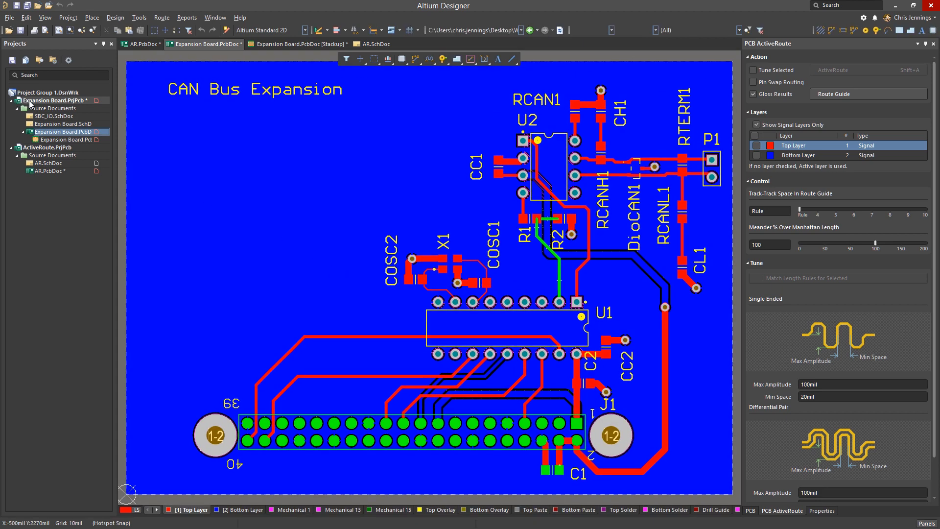
right_click(32, 100)
mouse_move(72, 121)
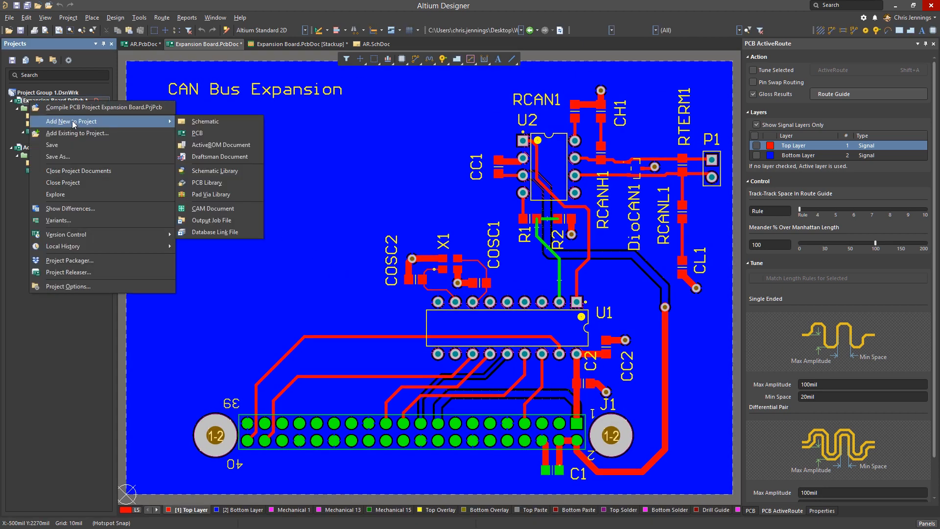
left_click(212, 157)
left_click(365, 206)
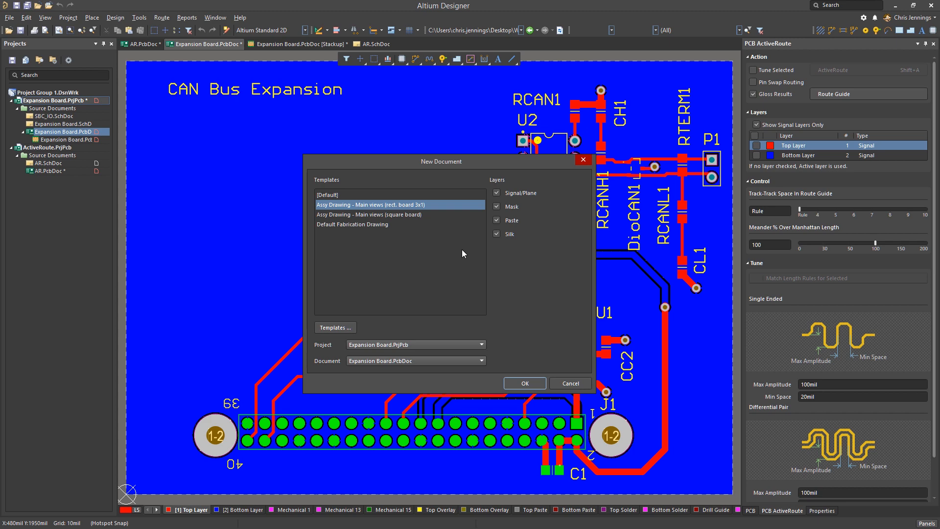
left_click(524, 384)
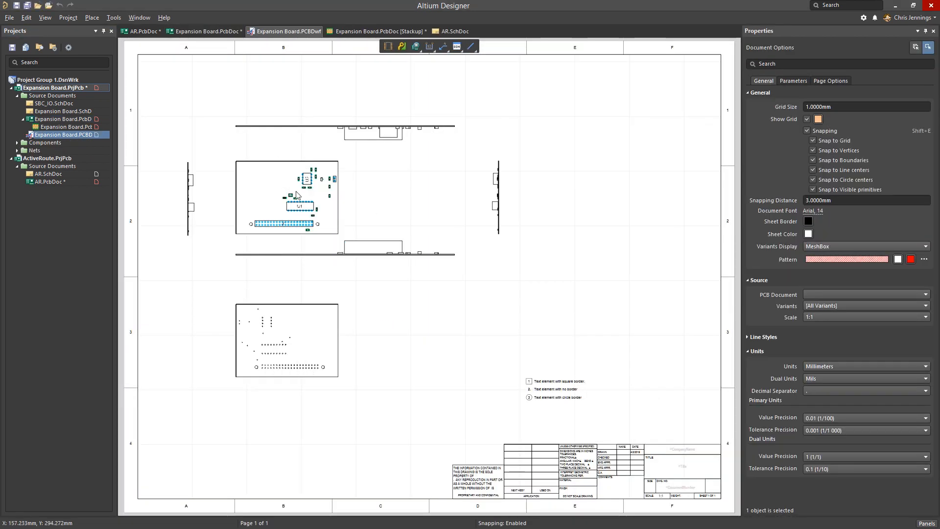
- Check the layer properties of the top board assembly view and set the drawing's sheet color to grey
left_click(338, 233)
left_click(788, 76)
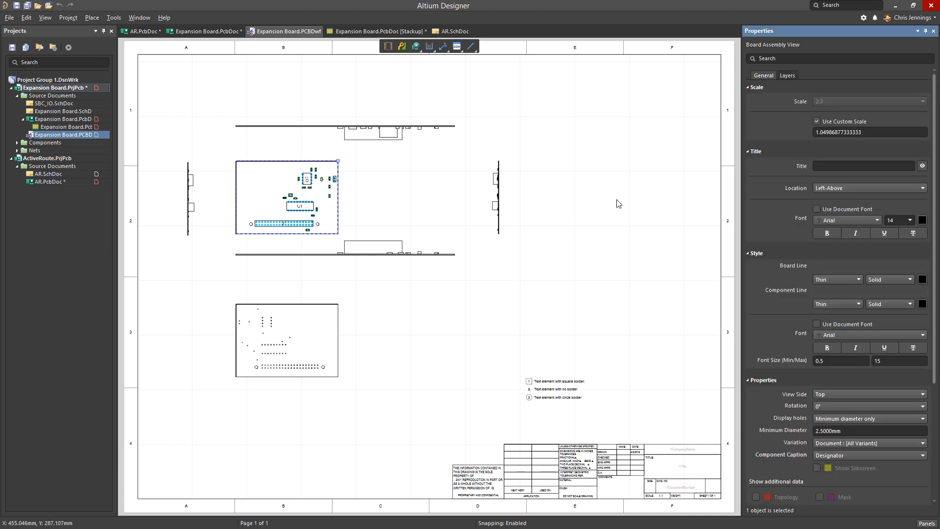
left_click(623, 202)
left_click(808, 233)
left_click(753, 245)
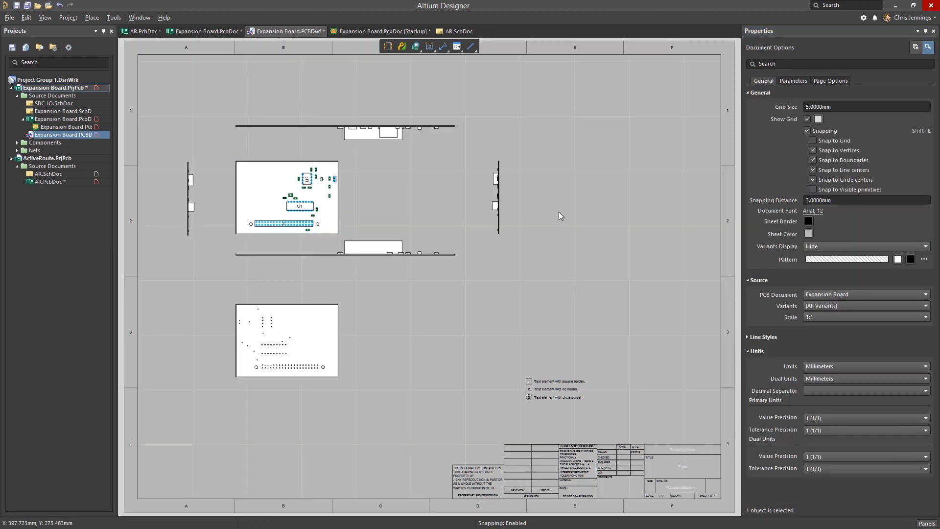
- Place a text box in the empty area below the assembly views with the text "New Text can be edited here."
left_click(91, 19)
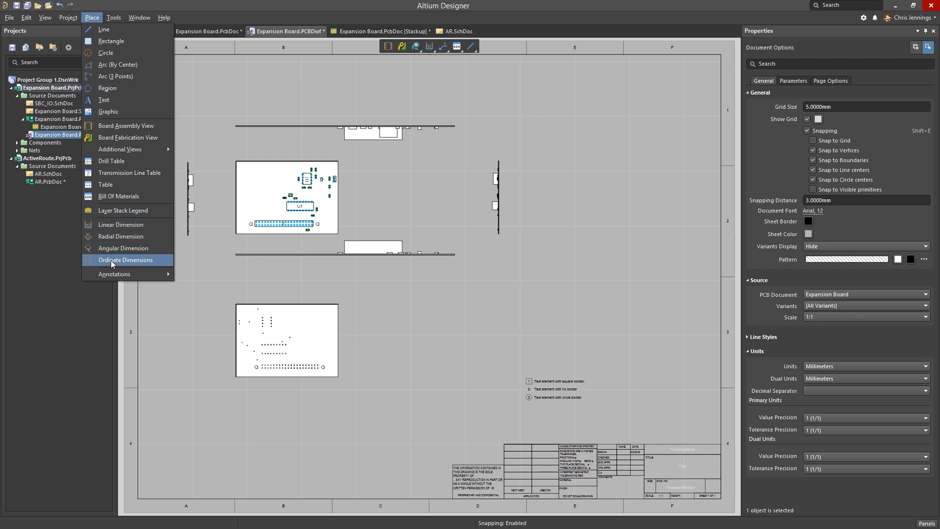
left_click(105, 100)
left_click(424, 293)
left_click(828, 169)
type("can be edited here.")
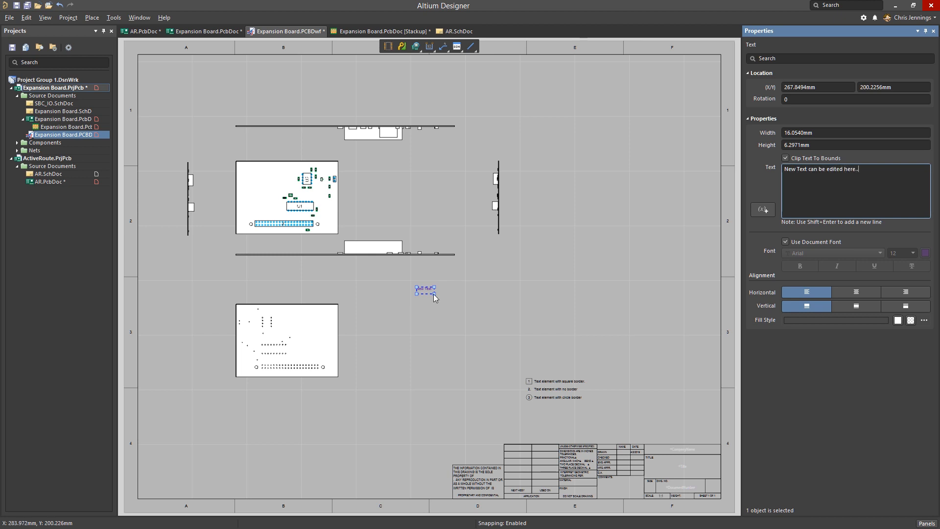
left_click(433, 298)
left_click(480, 295)
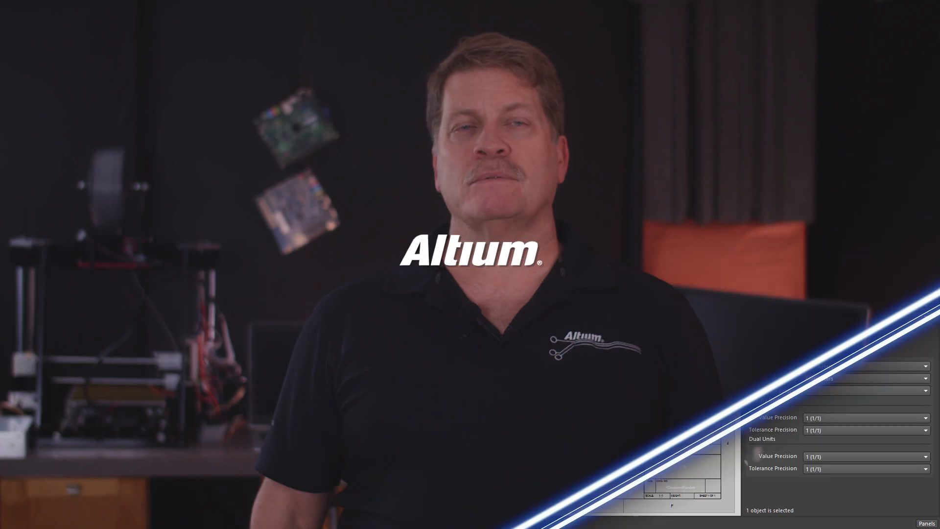